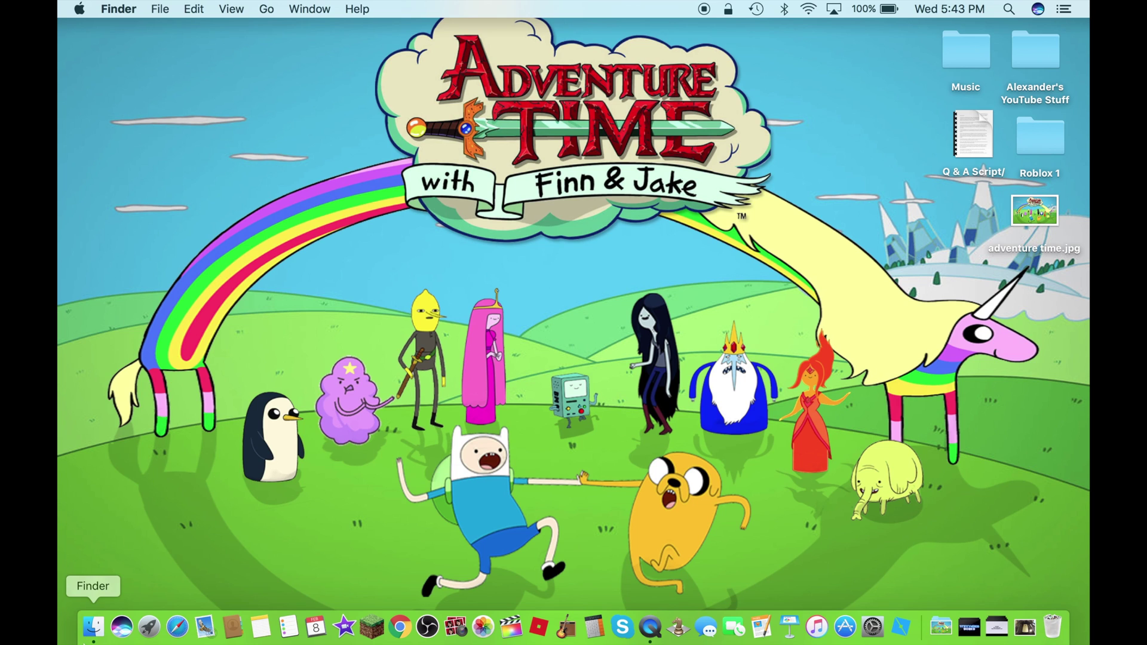
# Open the home Movies folder in Finder and select the 1.58 GB iMovie Library
pyautogui.click(90, 640)
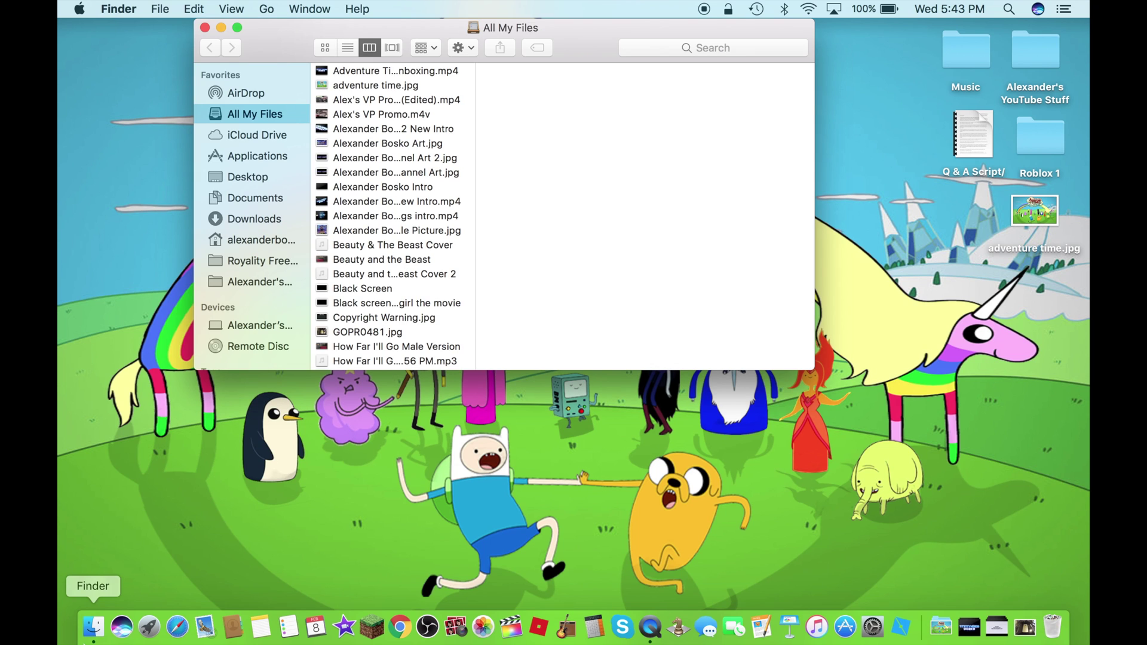
pyautogui.click(253, 241)
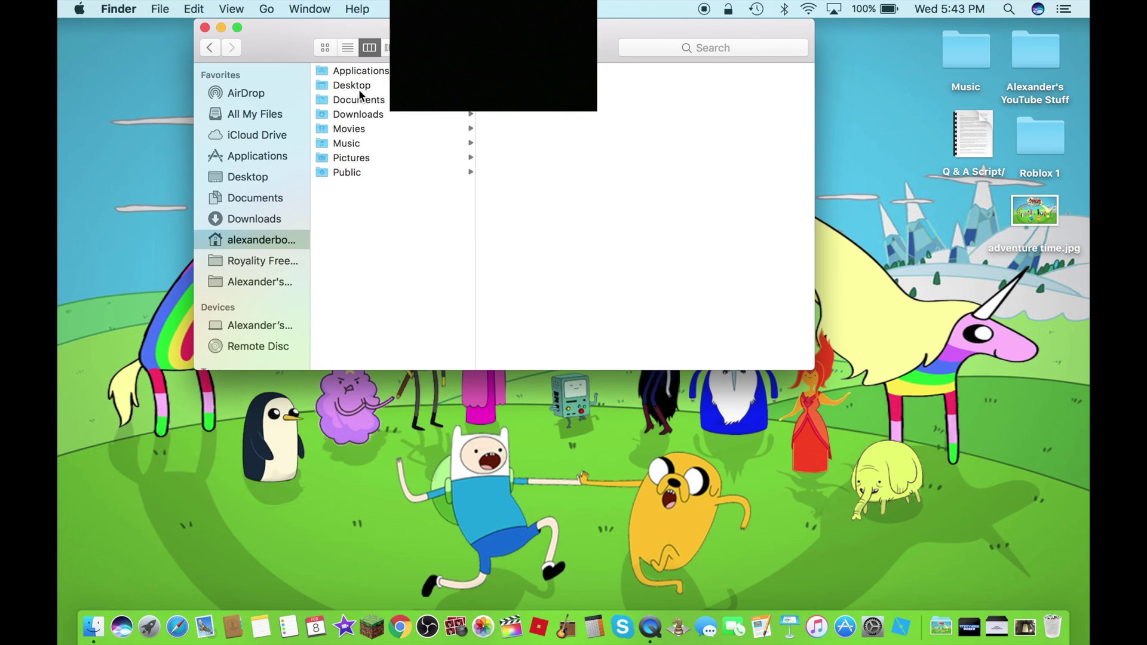
pyautogui.click(388, 129)
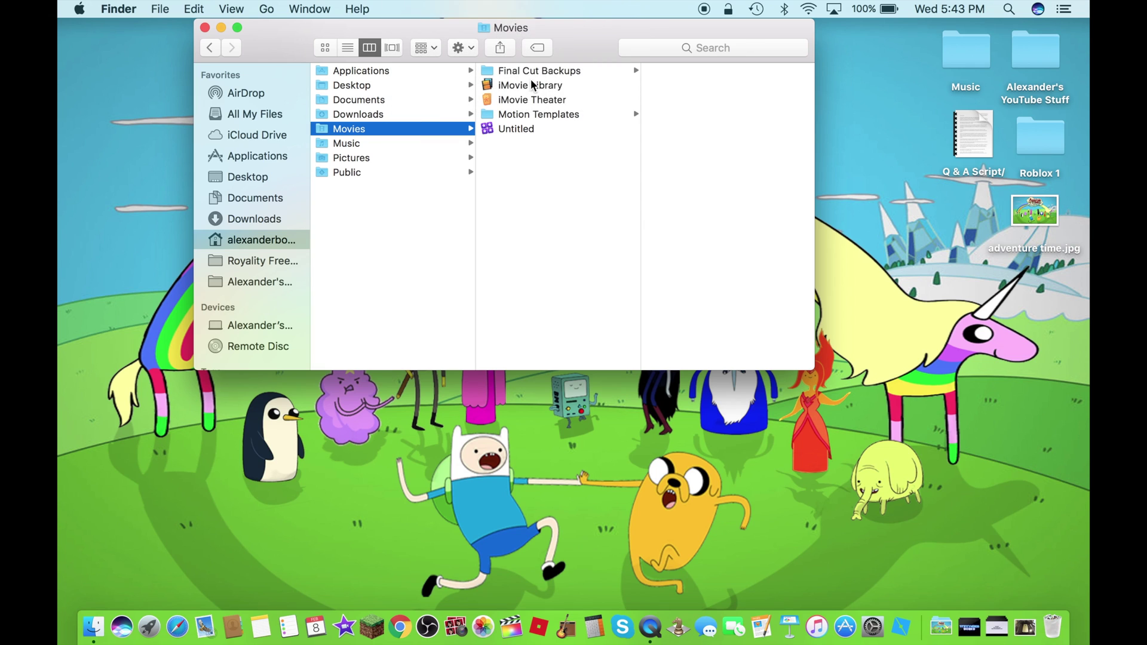
pyautogui.click(533, 87)
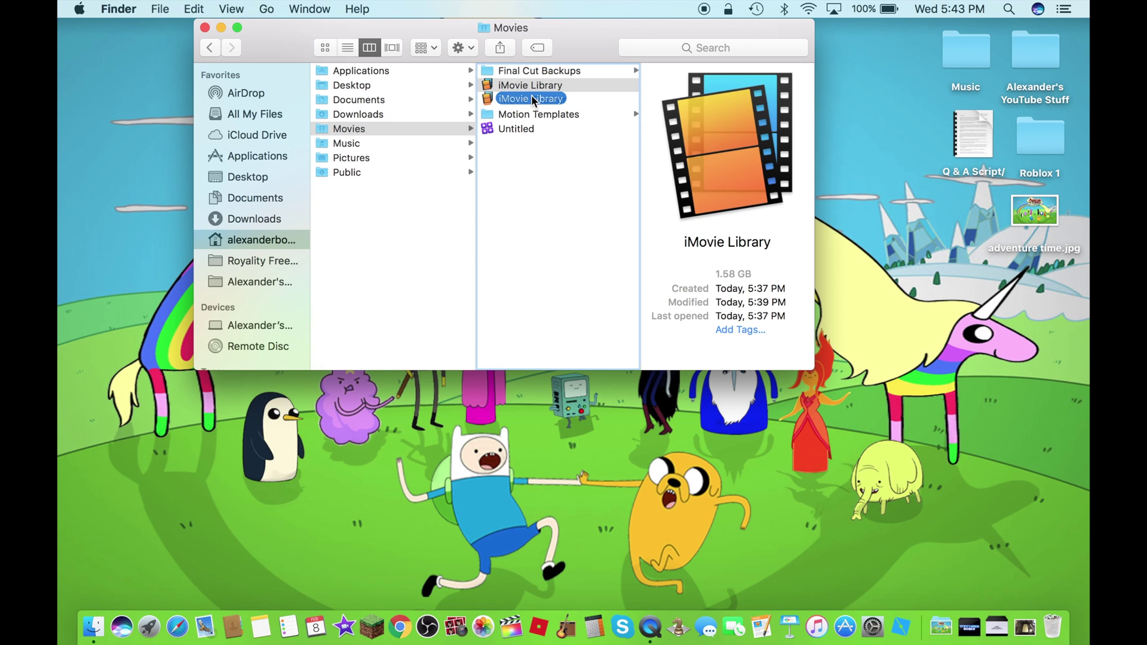
pyautogui.click(555, 153)
pyautogui.click(576, 87)
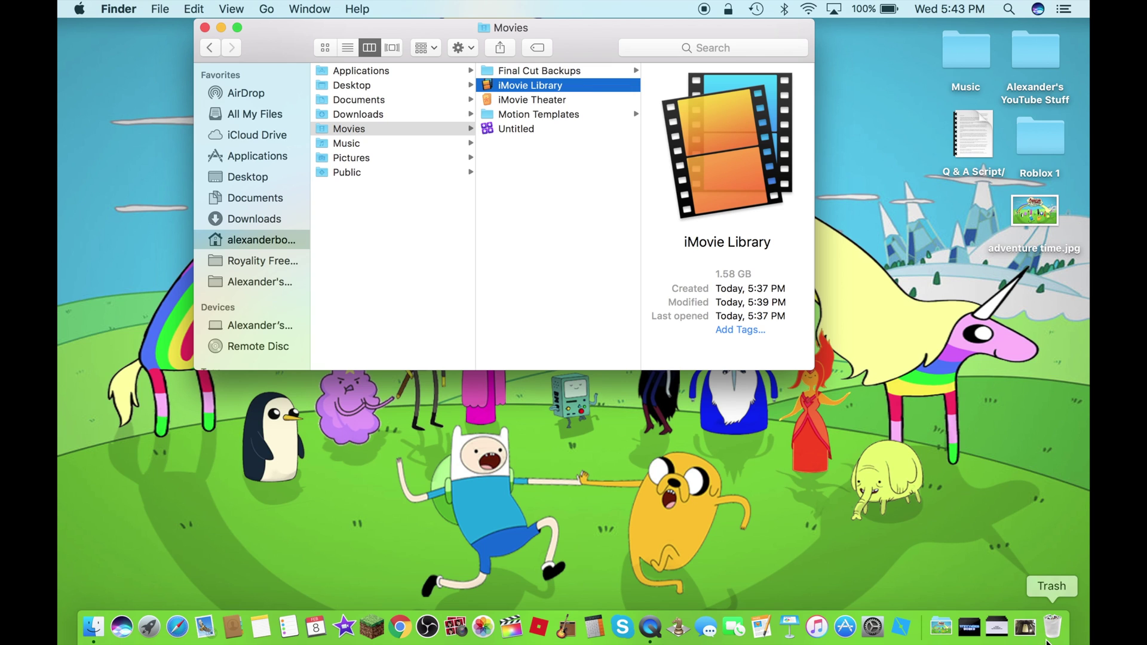
# Move the Q & A Script desktop file to the Trash, leaving the iMovie Library unselected in Movies
pyautogui.click(980, 122)
pyautogui.moveTo(973, 140); pyautogui.dragTo(1050, 628)
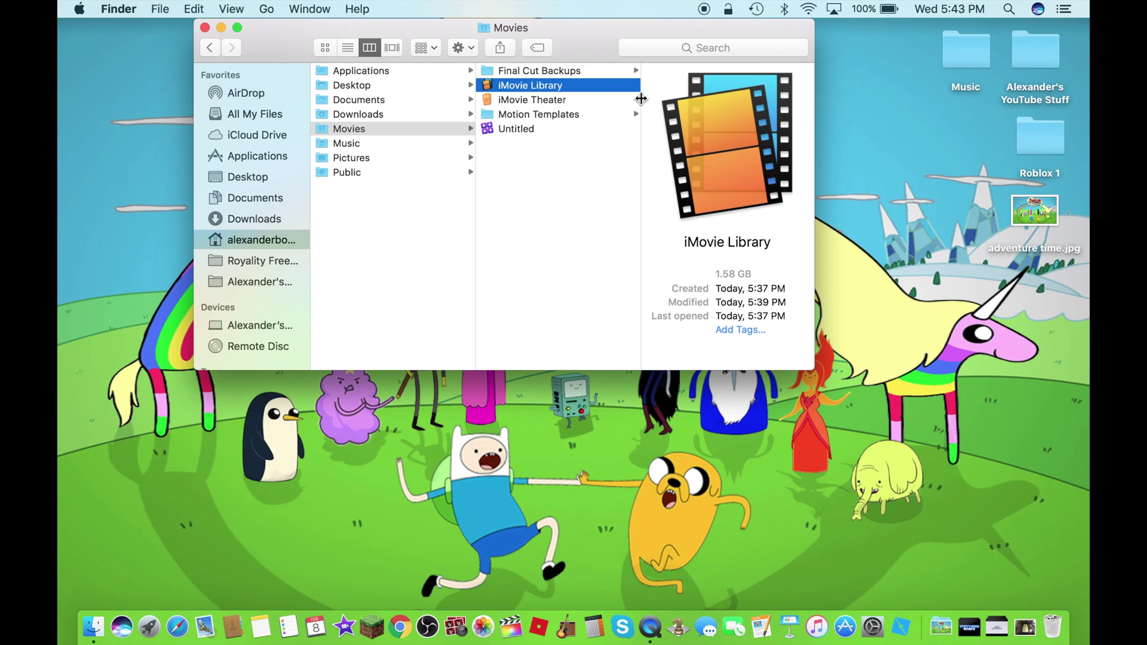
pyautogui.moveTo(600, 97)
pyautogui.mouseDown()
pyautogui.moveTo(1004, 457)
pyautogui.moveTo(1030, 569)
pyautogui.moveTo(1052, 558)
pyautogui.moveTo(1046, 635)
pyautogui.moveTo(849, 400)
pyautogui.moveTo(655, 140)
pyautogui.moveTo(622, 138)
pyautogui.moveTo(601, 87)
pyautogui.mouseUp()
pyautogui.click(534, 251)
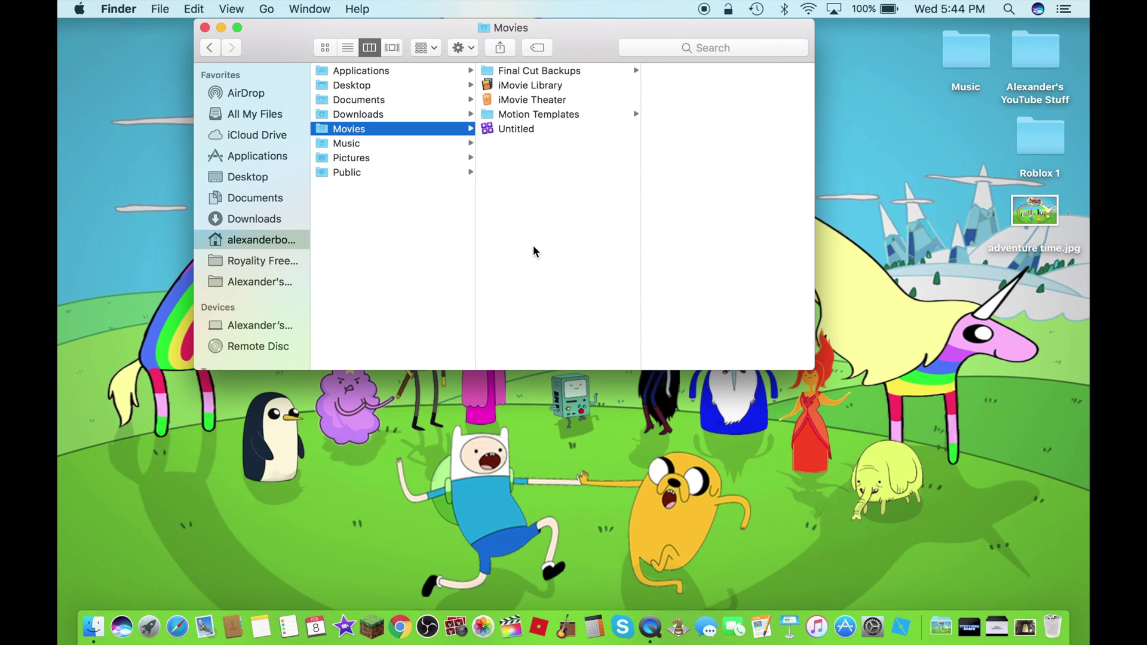
# Close the Movies window, view About This Mac's Storage tab, and open Macintosh HD storage management
pyautogui.click(206, 28)
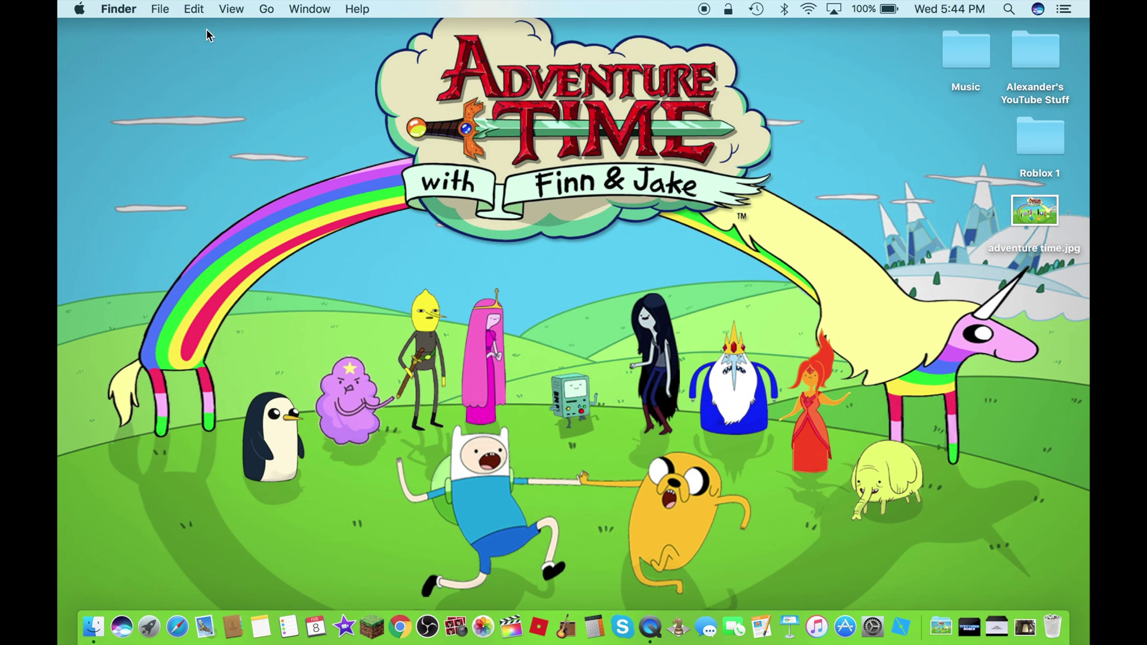
pyautogui.click(80, 8)
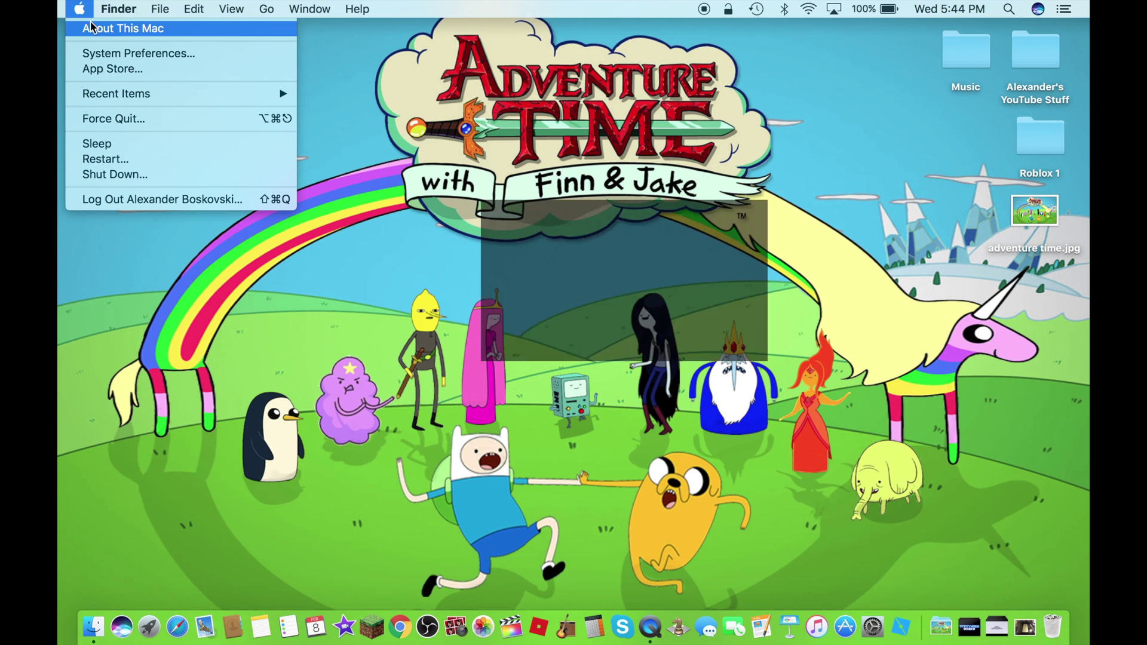
pyautogui.click(91, 26)
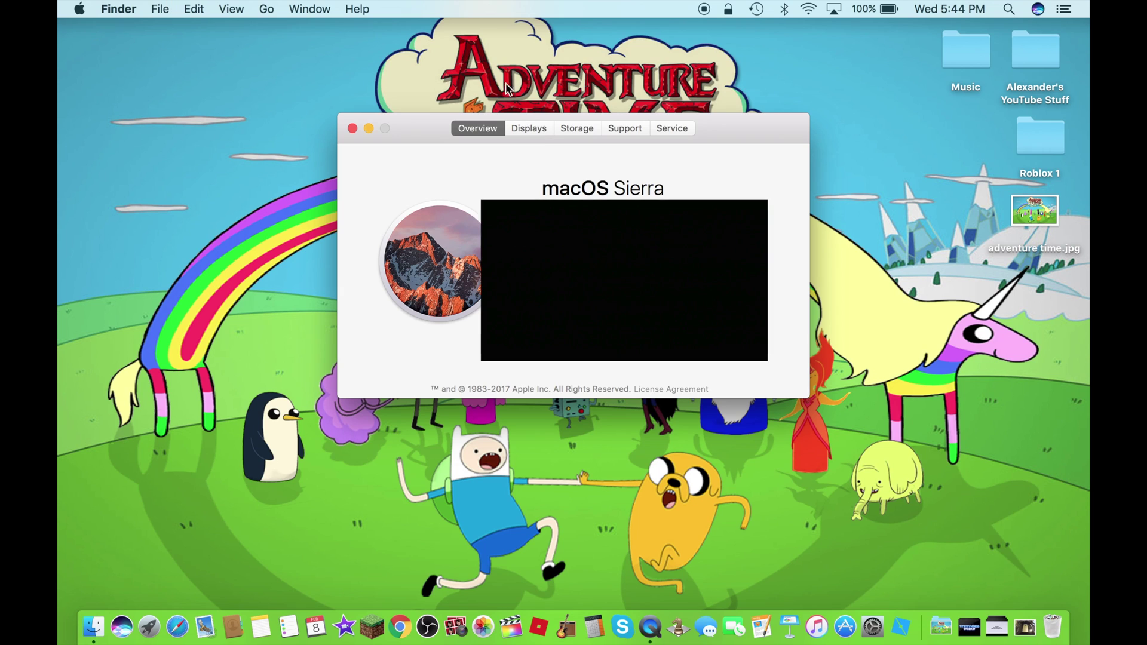
pyautogui.click(593, 128)
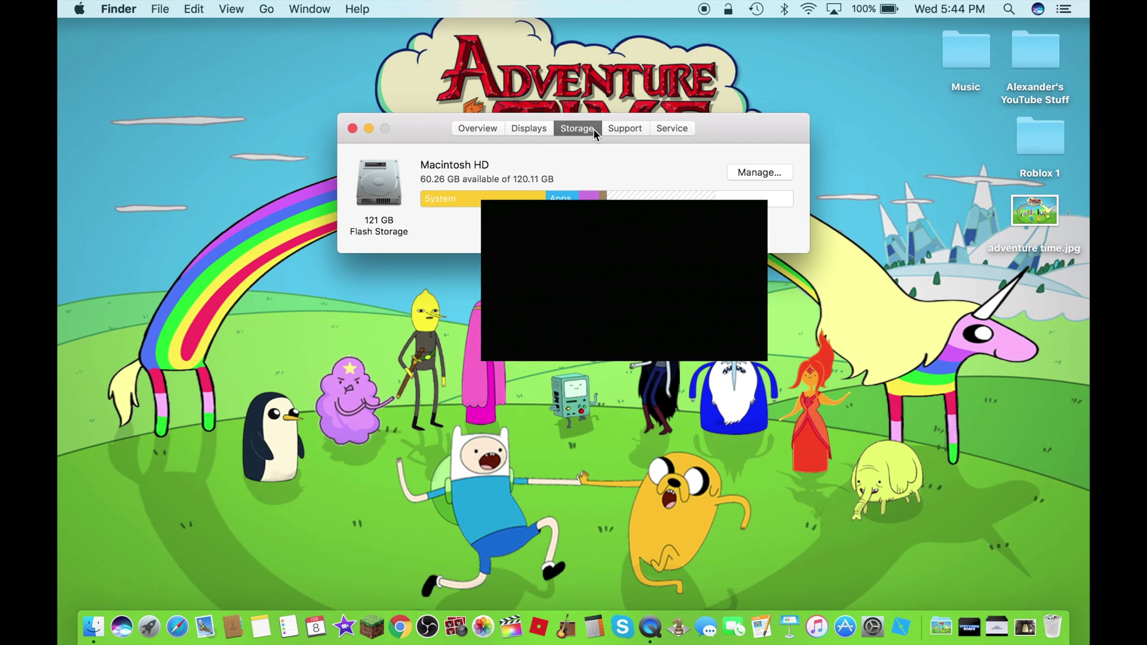
pyautogui.click(491, 128)
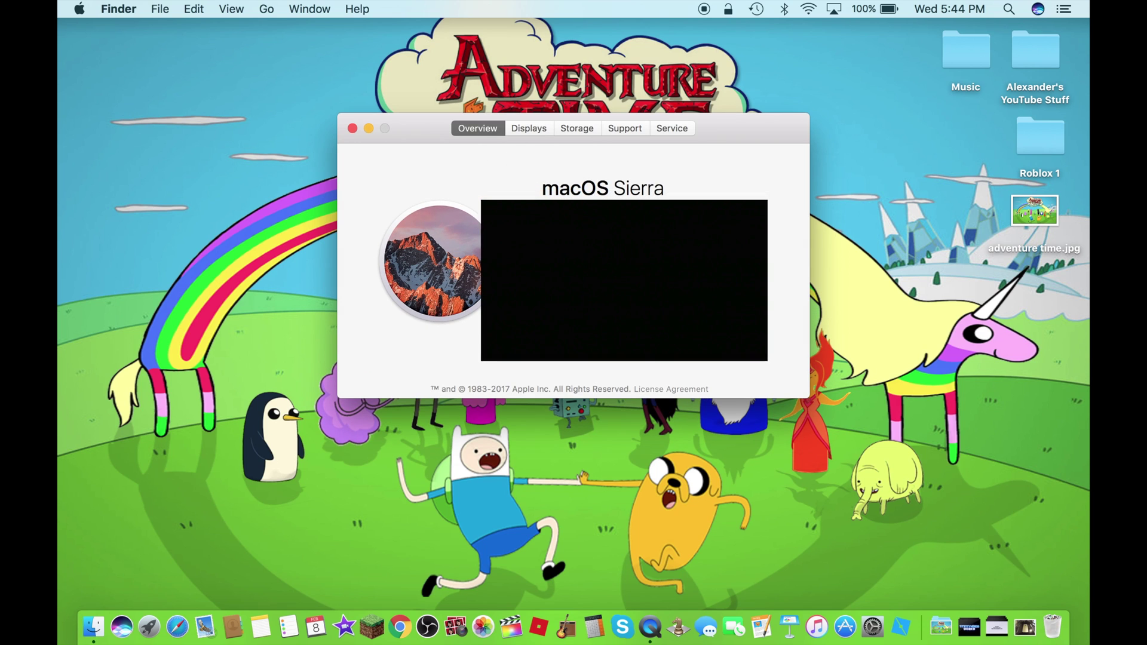
pyautogui.click(591, 128)
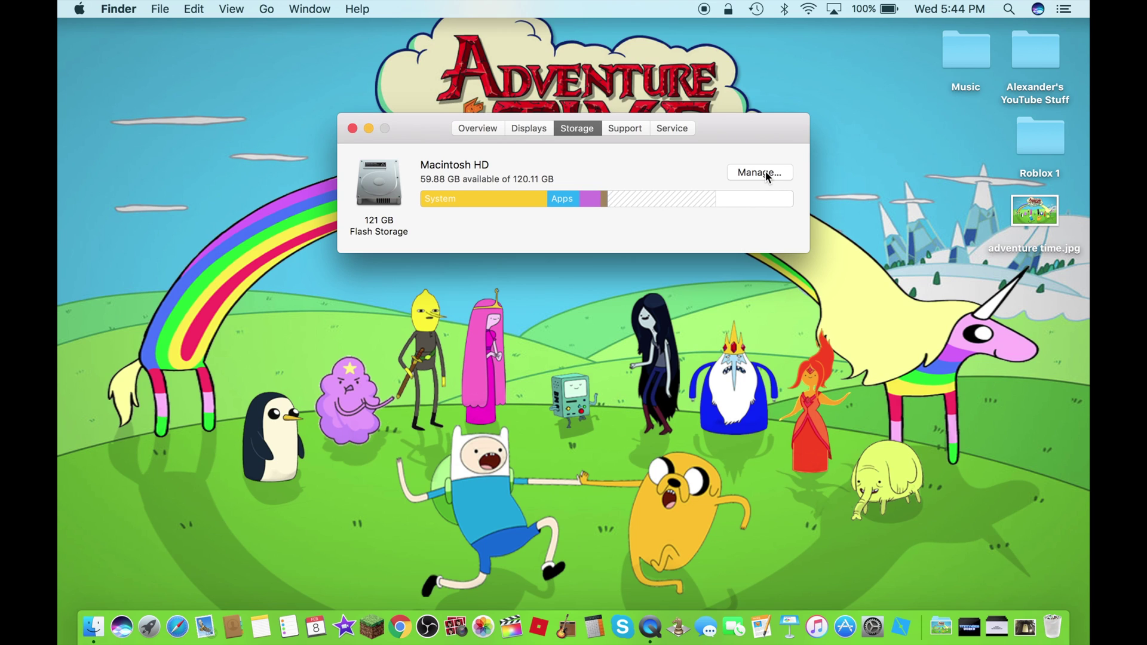
pyautogui.click(765, 171)
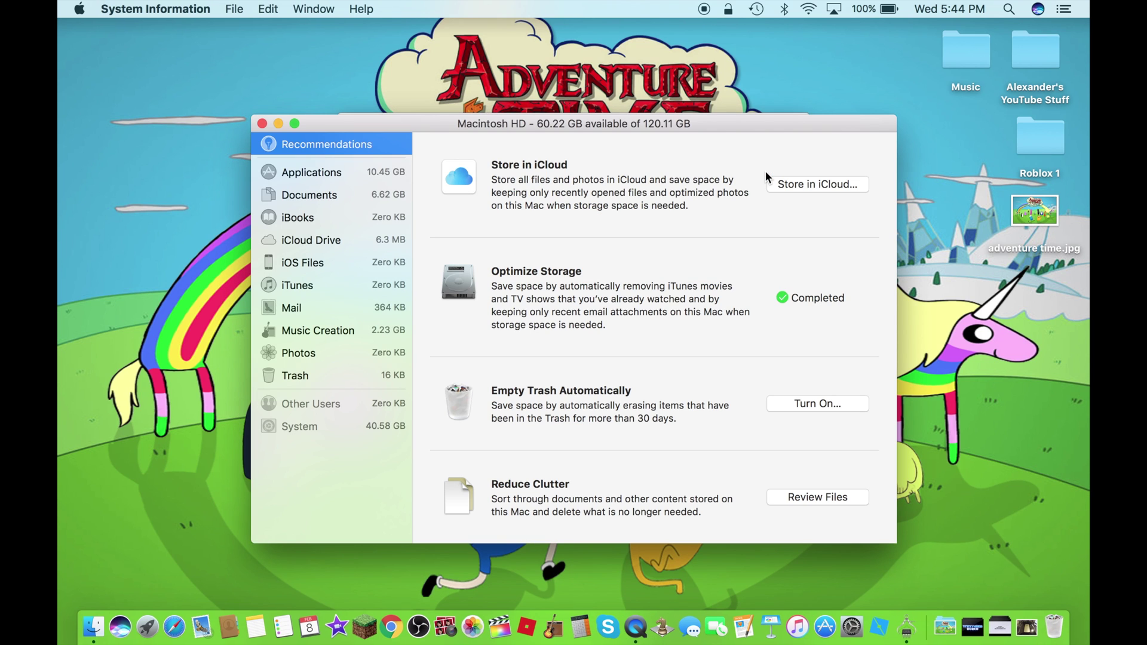
# Reposition the storage window and show the Documents large-files list, with the 1.58 GB iMovie Library on top
pyautogui.moveTo(790, 127); pyautogui.dragTo(734, 106)
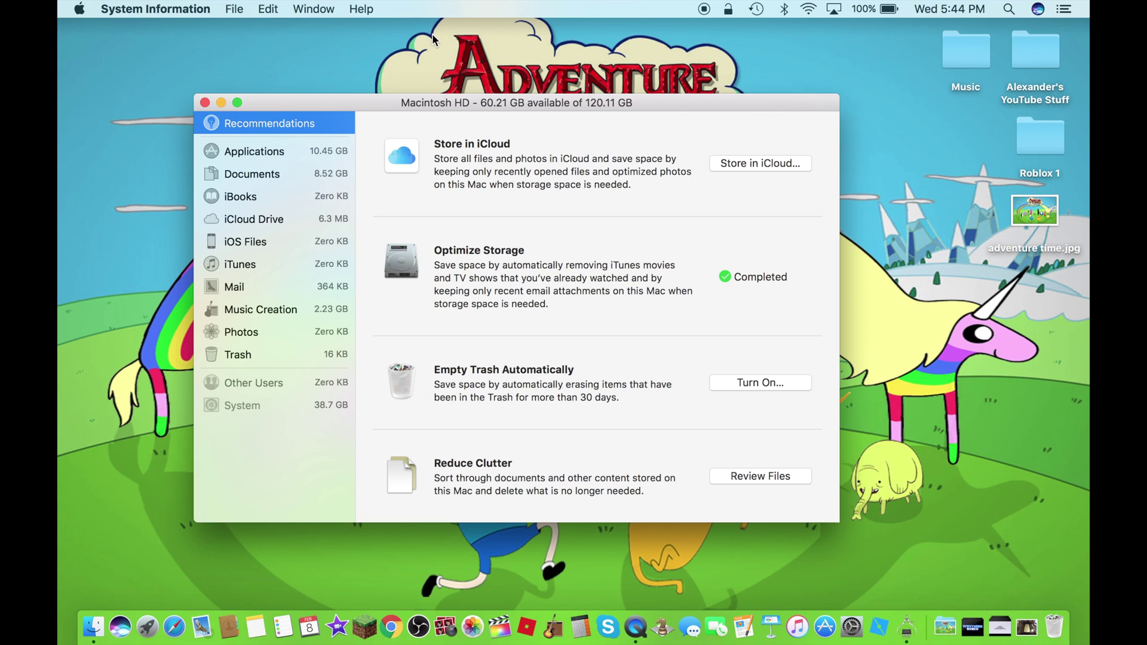
pyautogui.click(349, 152)
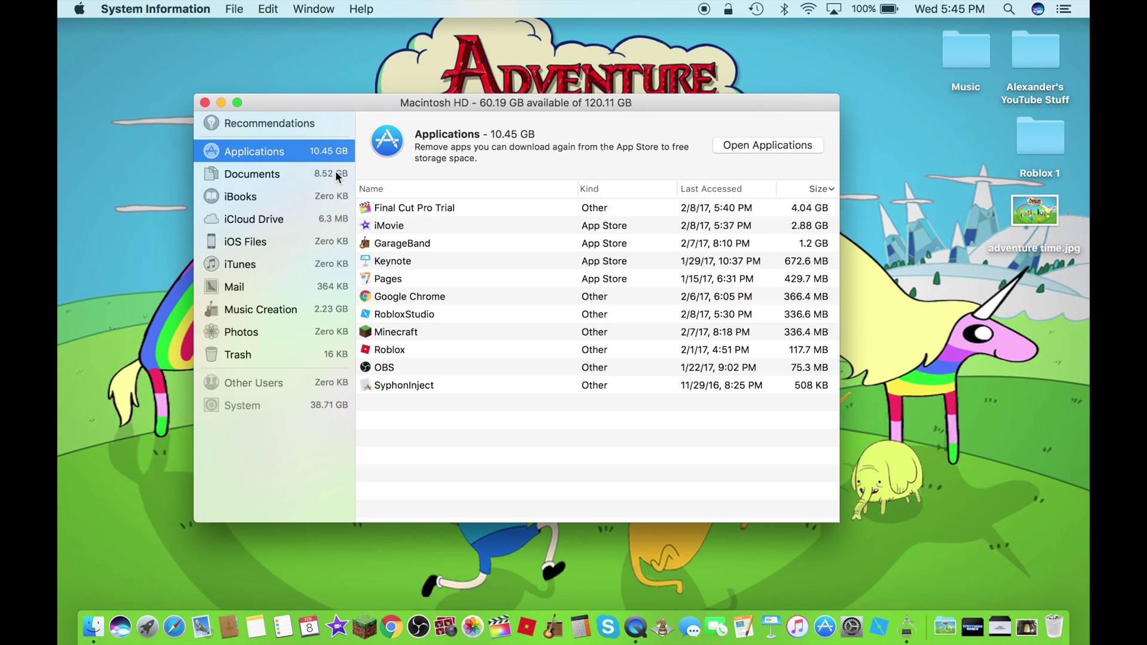
pyautogui.click(338, 175)
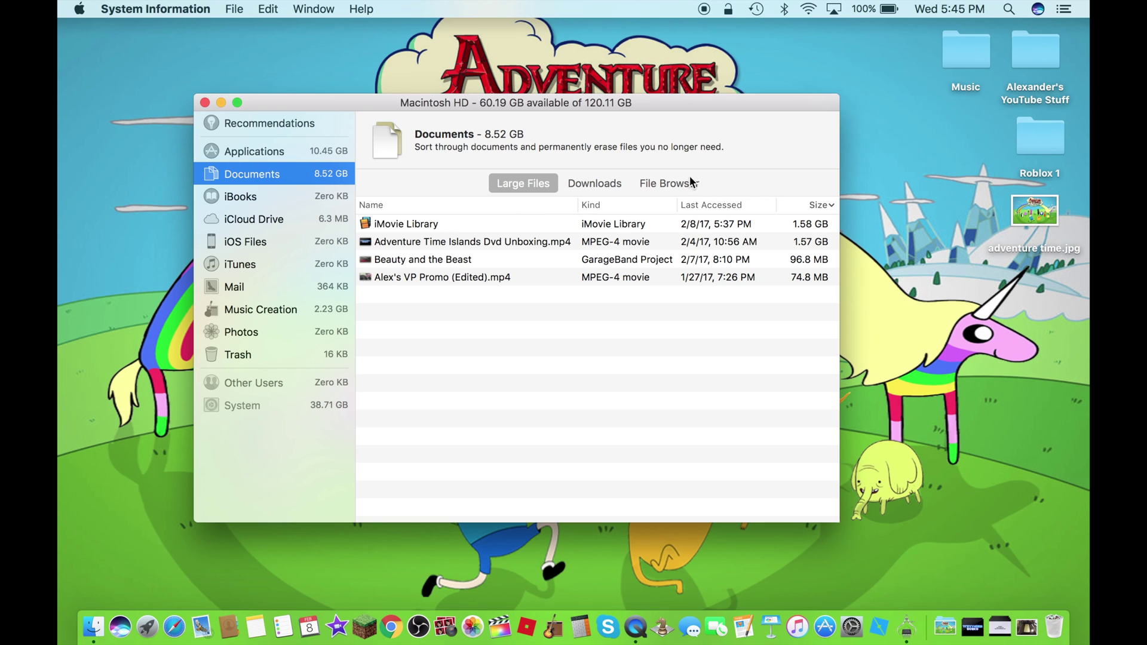
pyautogui.moveTo(578, 227)
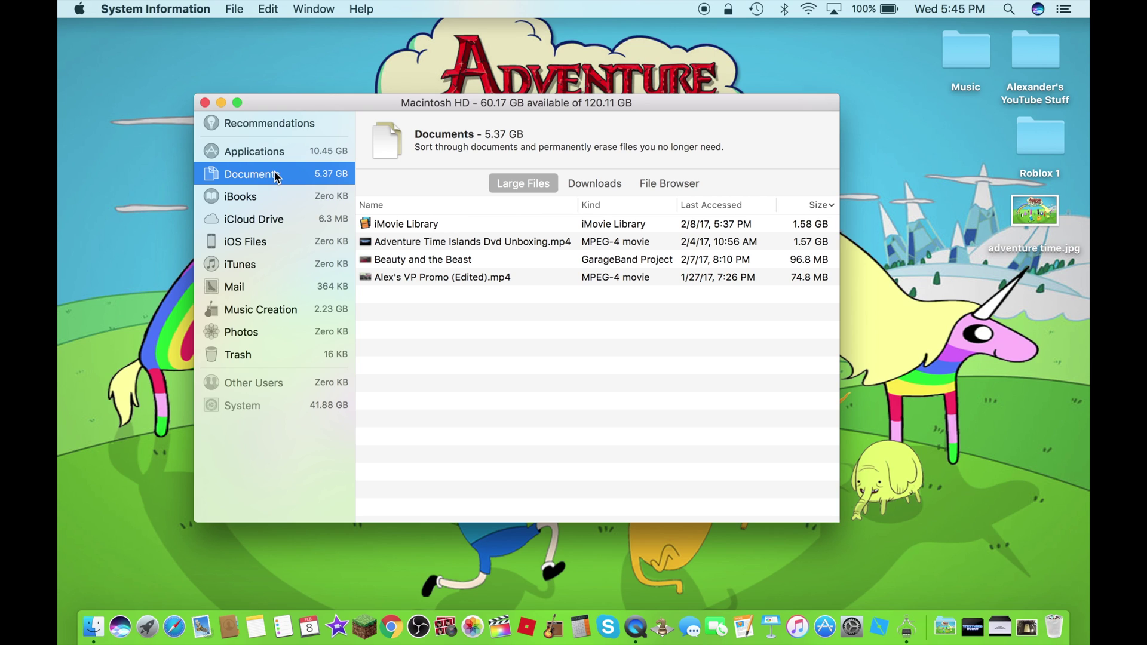
pyautogui.moveTo(394, 224)
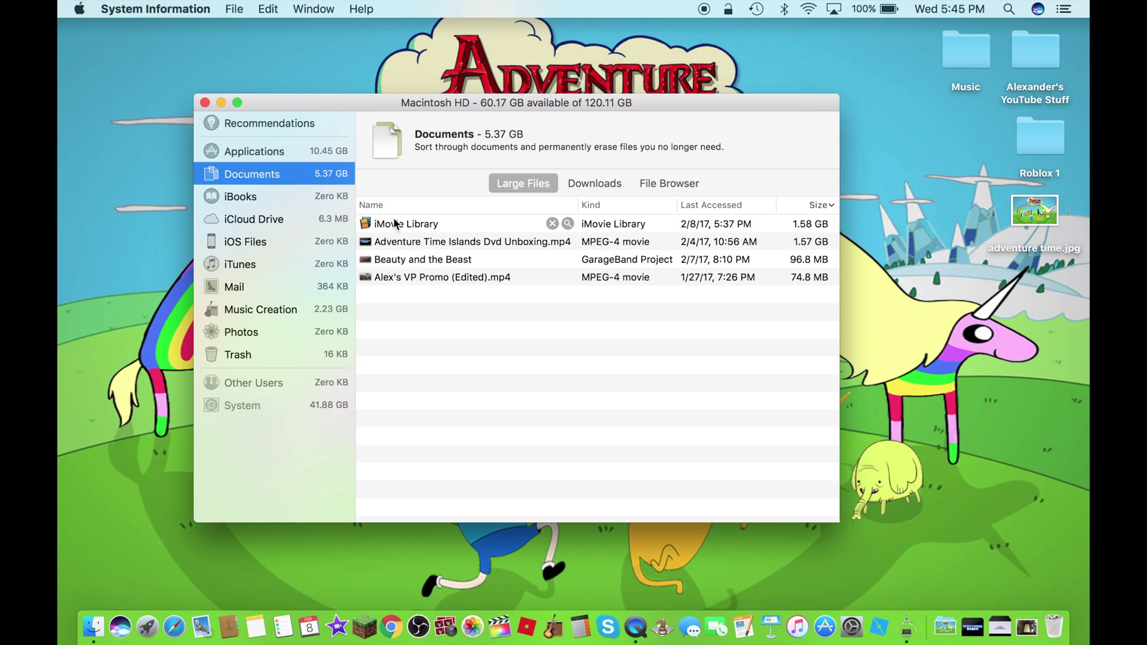
# Remove the iMovie Library from disk, bringing free space to 61.72 GB
pyautogui.click(555, 223)
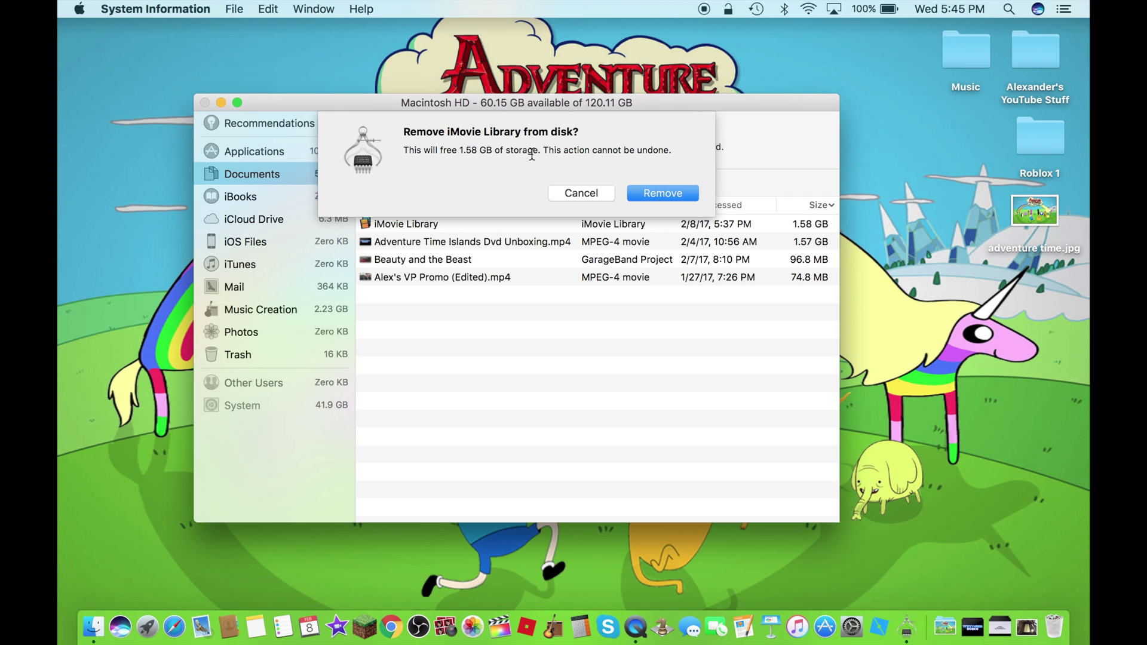
pyautogui.click(657, 193)
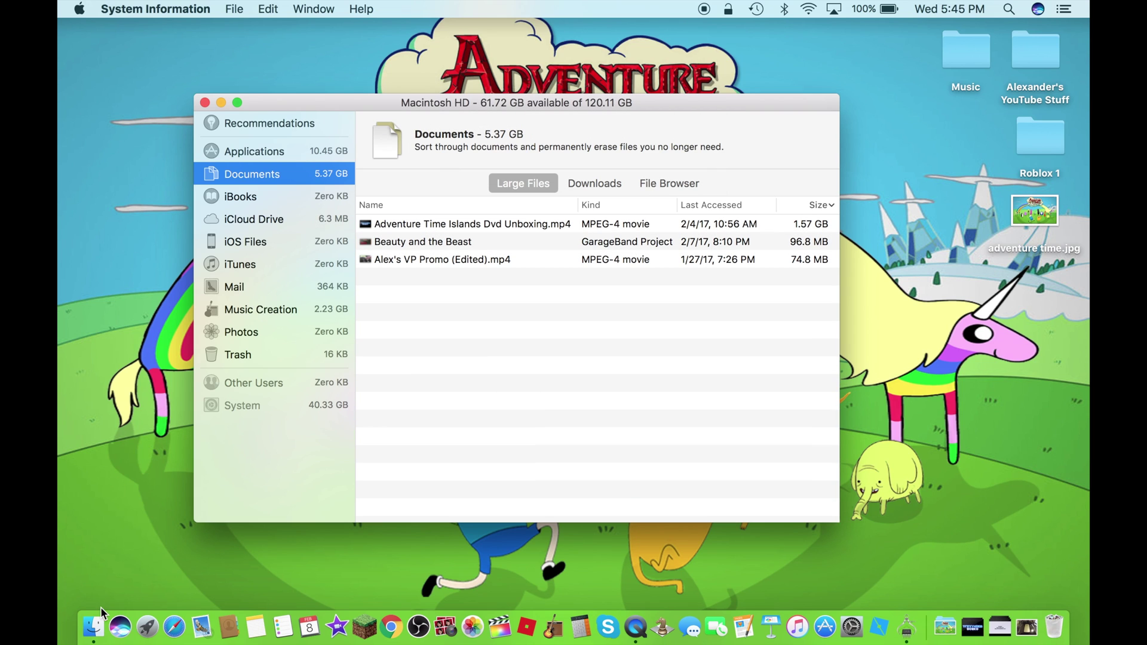
# Drag iMovie Theater from the home Movies folder into the Trash
pyautogui.click(96, 628)
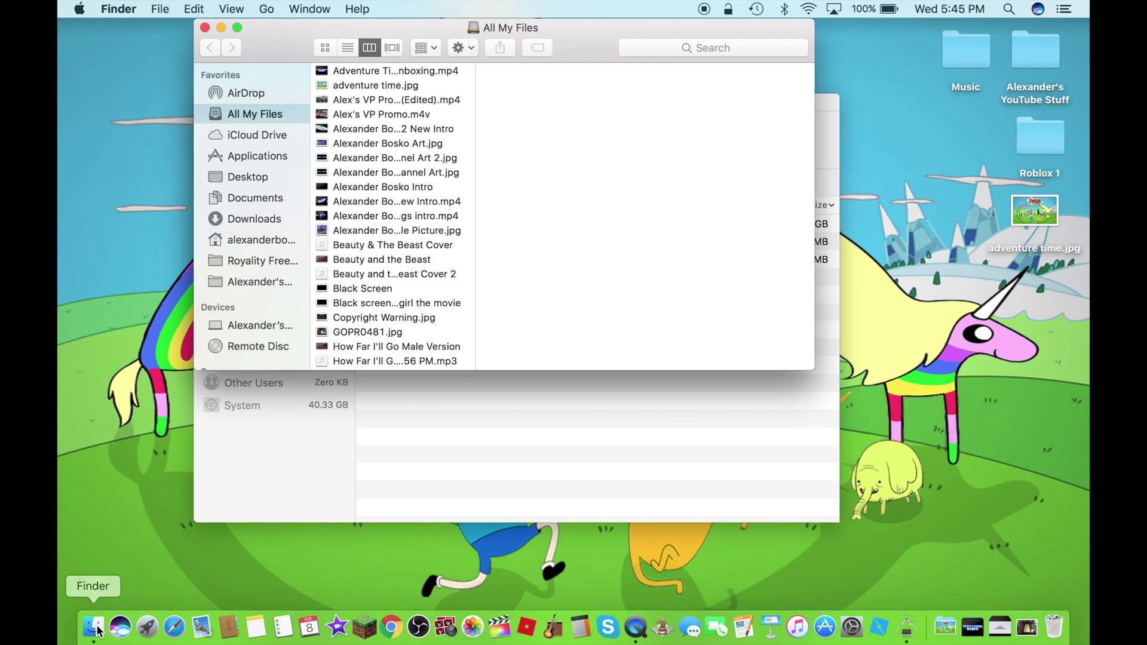
pyautogui.click(282, 239)
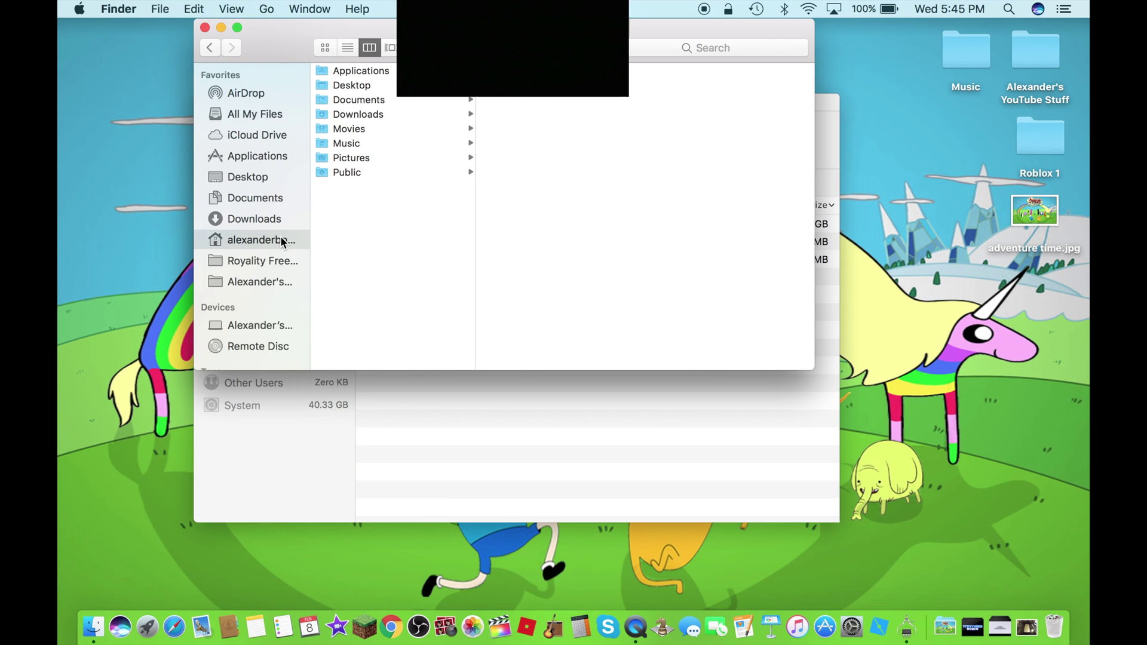
pyautogui.click(416, 129)
pyautogui.click(532, 85)
pyautogui.moveTo(532, 85); pyautogui.dragTo(878, 245)
pyautogui.moveTo(907, 276); pyautogui.dragTo(1054, 627)
# Close the Movies, storage management and About This Mac windows to clear the desktop
pyautogui.press('F11')
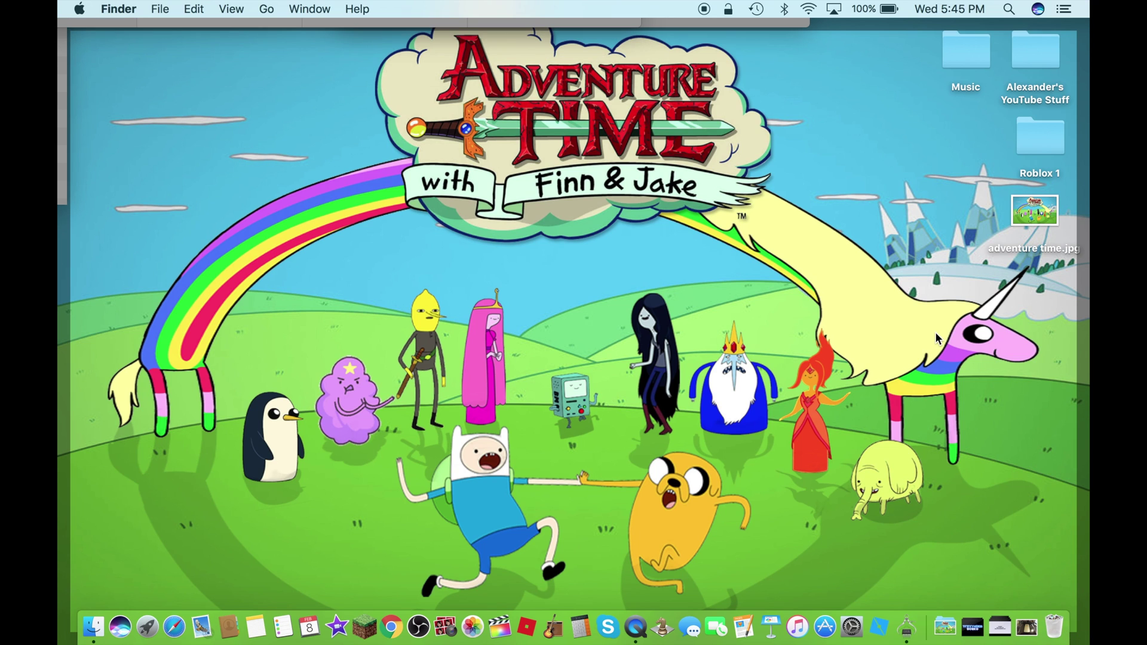
pyautogui.click(631, 23)
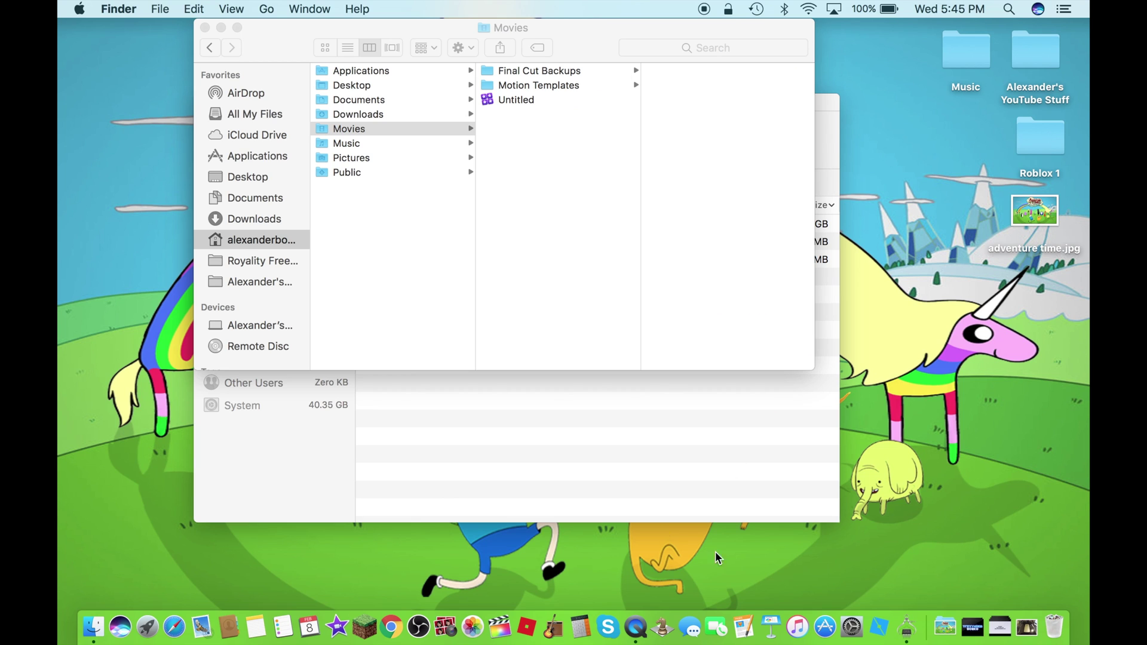
pyautogui.click(215, 29)
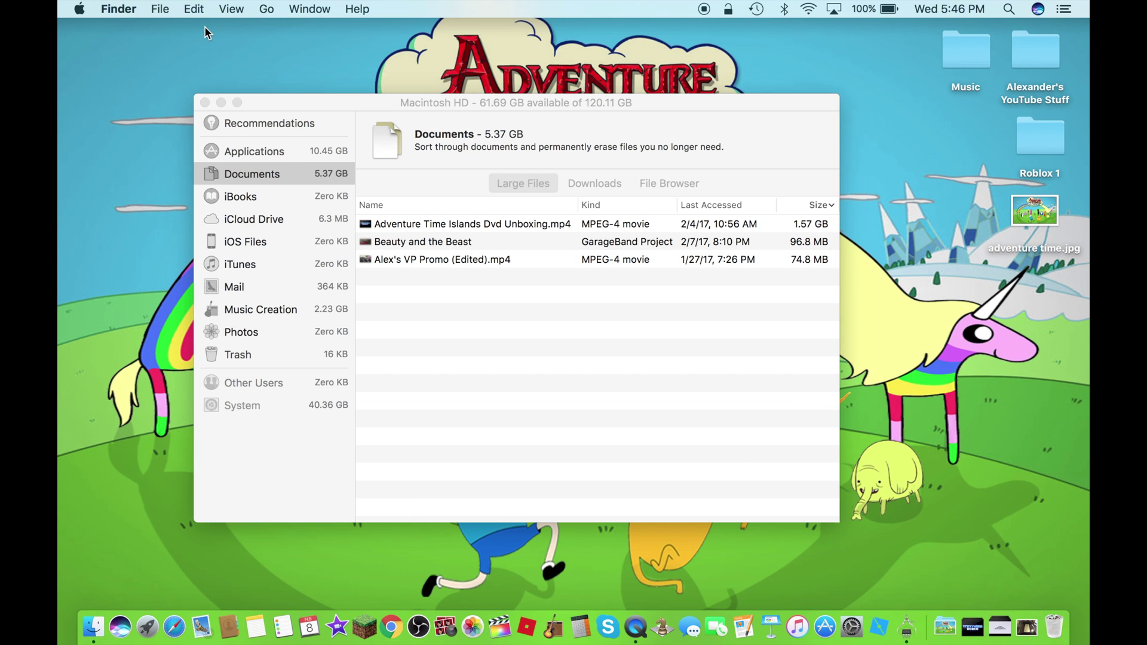
pyautogui.click(204, 102)
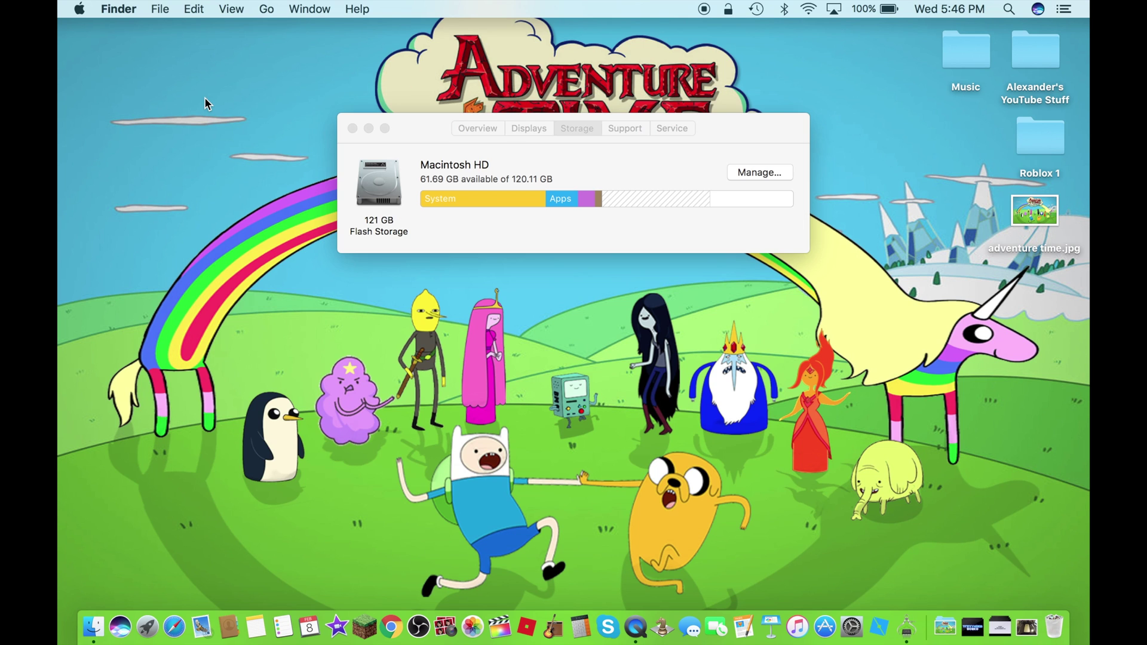
pyautogui.click(350, 124)
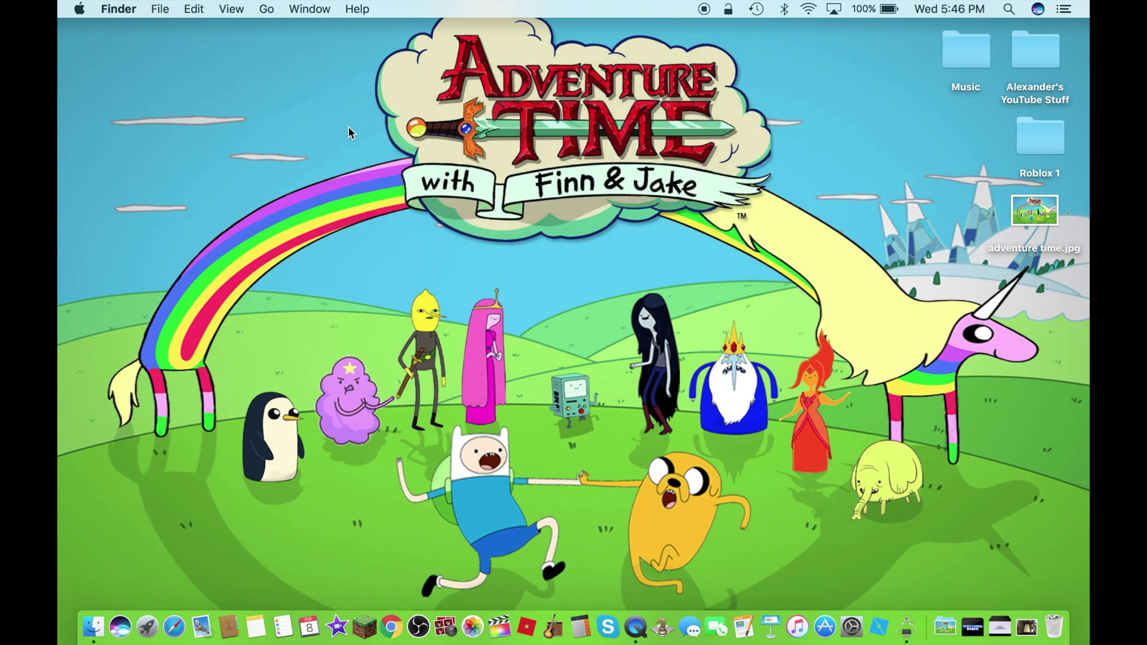
# Open the Trash holding iMovie Theater, Movies alias and Q & A Script, and choose Empty
pyautogui.click(1059, 628)
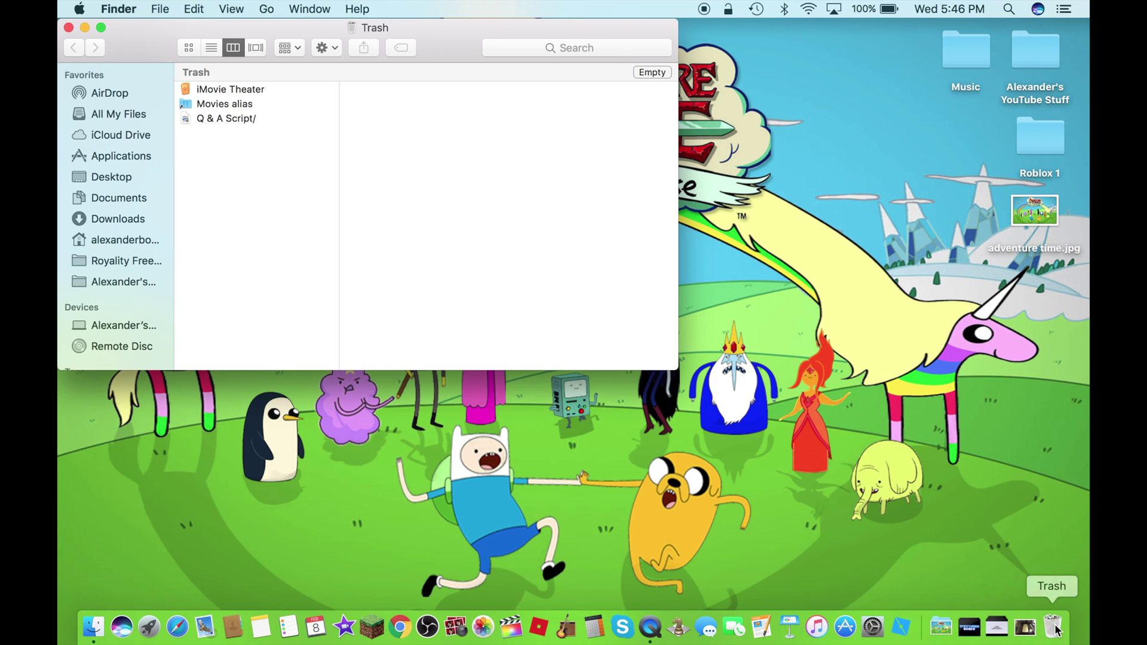
pyautogui.click(650, 71)
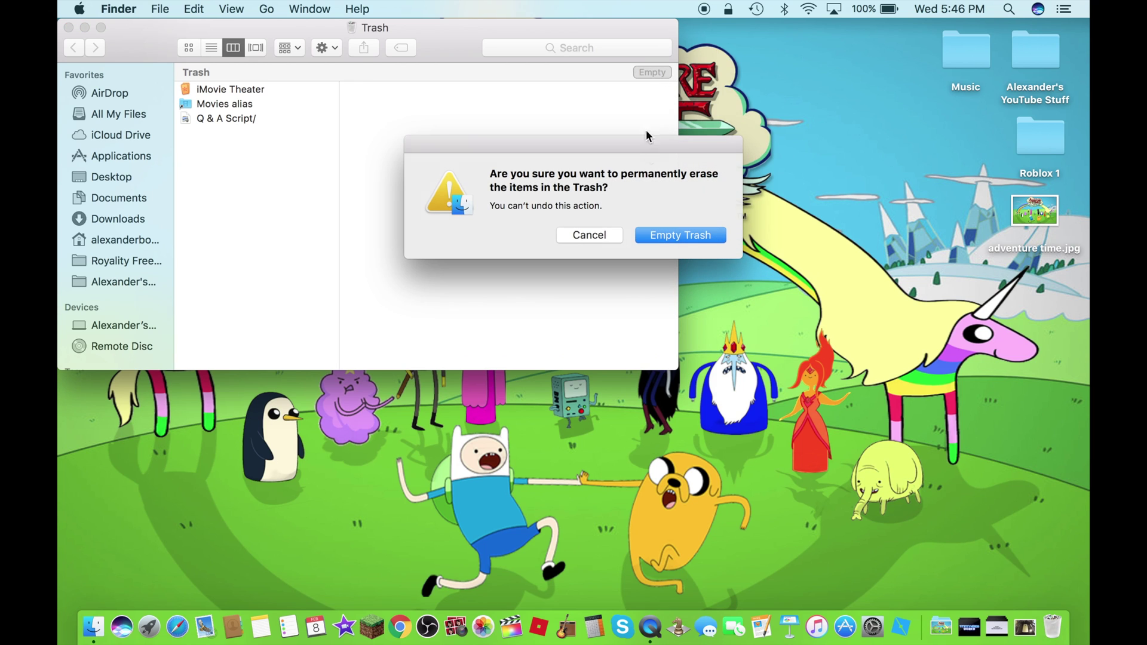